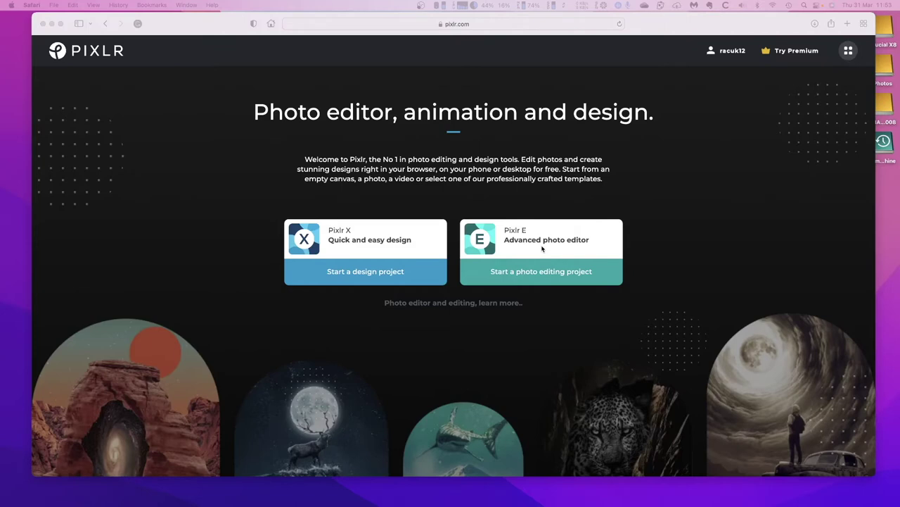
Step: Minimise Safari, restore it from the Dock, and make the Pixlr window full screen
scroll(542, 247, down, 2)
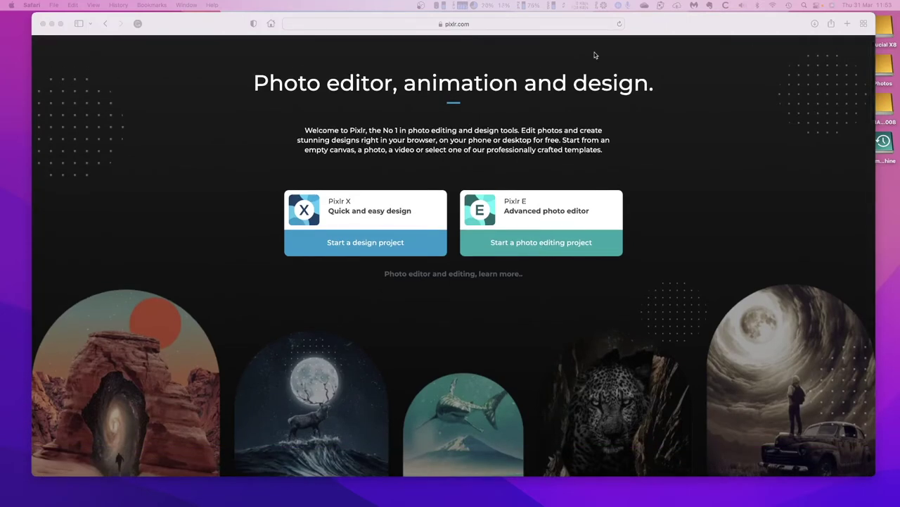
click(51, 24)
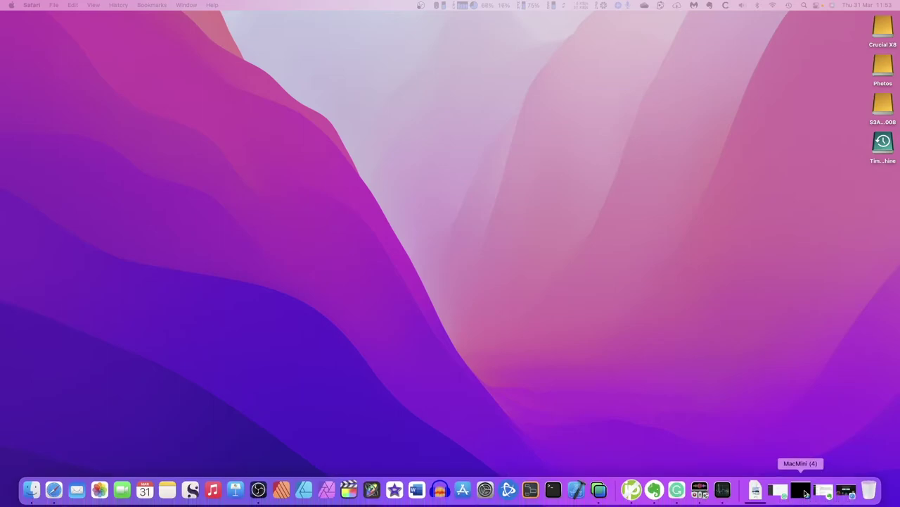
click(842, 492)
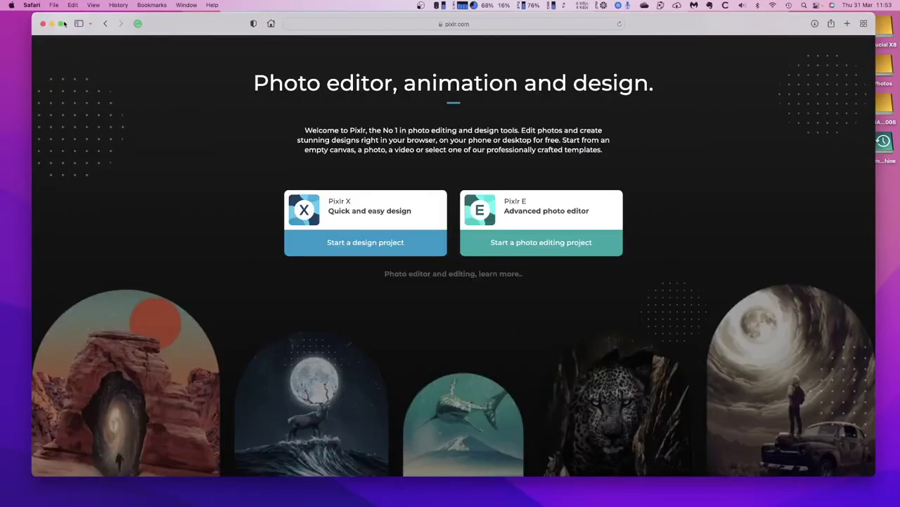
click(60, 24)
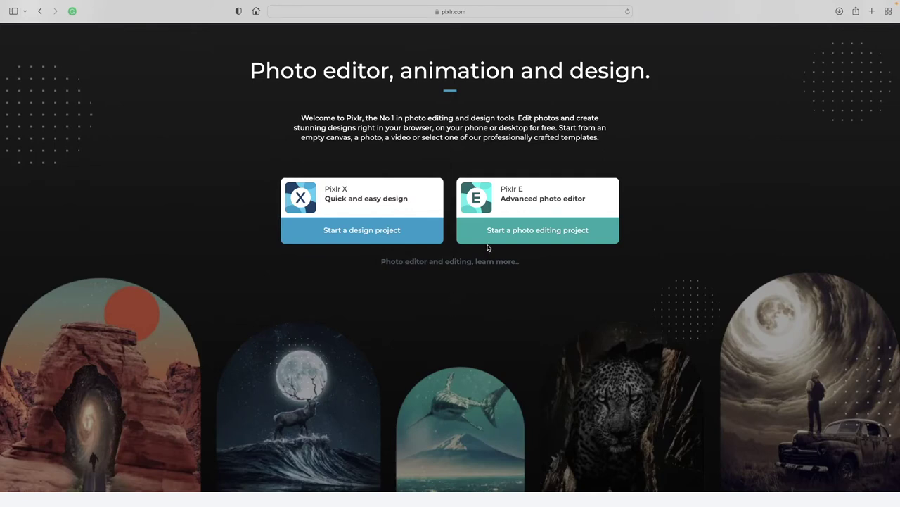
Step: Start a Pixlr E photo editing project and scroll through its start page
click(537, 231)
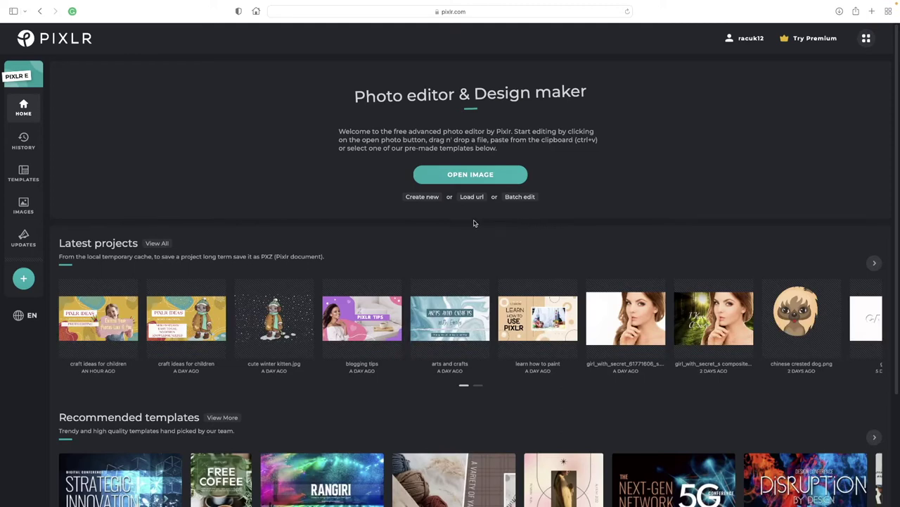
scroll(367, 264, down, 5)
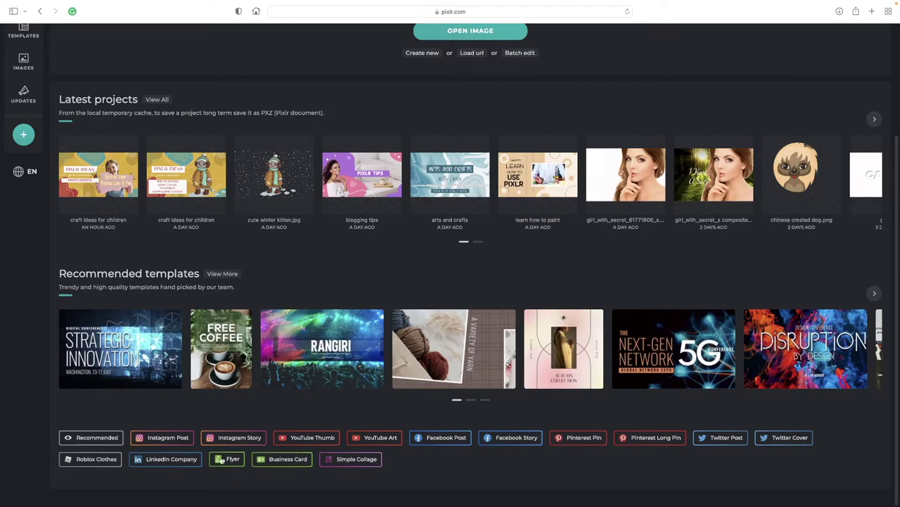
scroll(380, 266, up, 4)
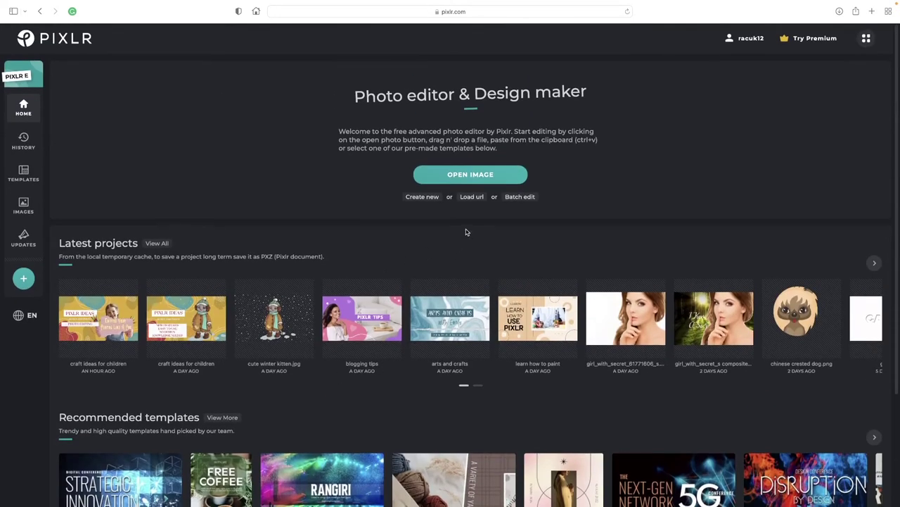
Step: Pick IMG_4126.JPG from the Photos library and upload it into Pixlr E
click(477, 176)
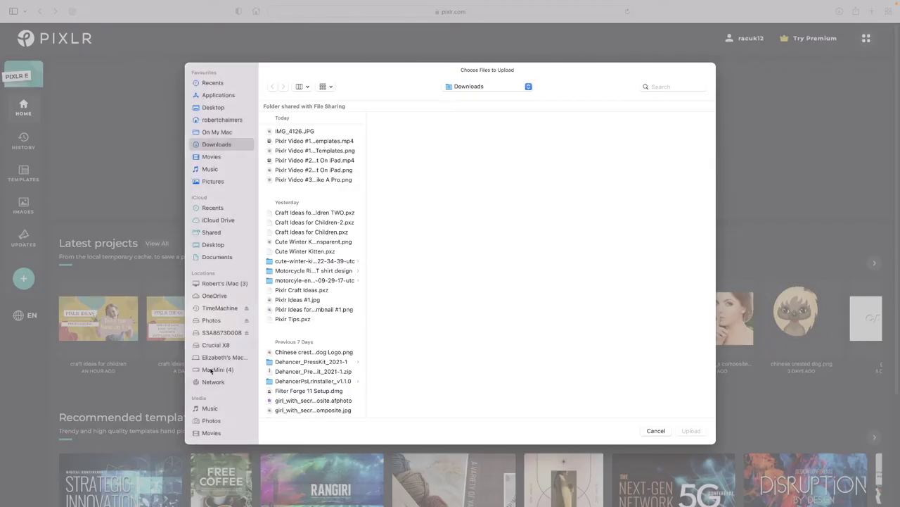
click(210, 420)
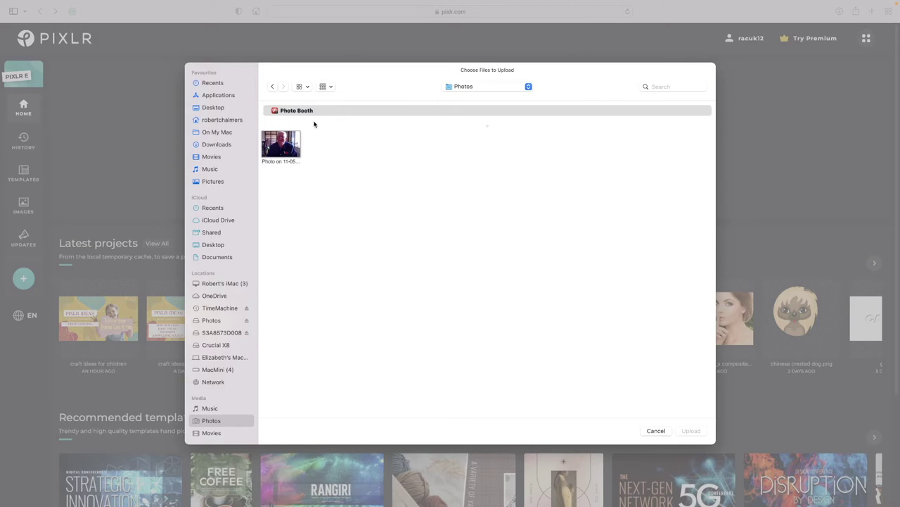
click(306, 87)
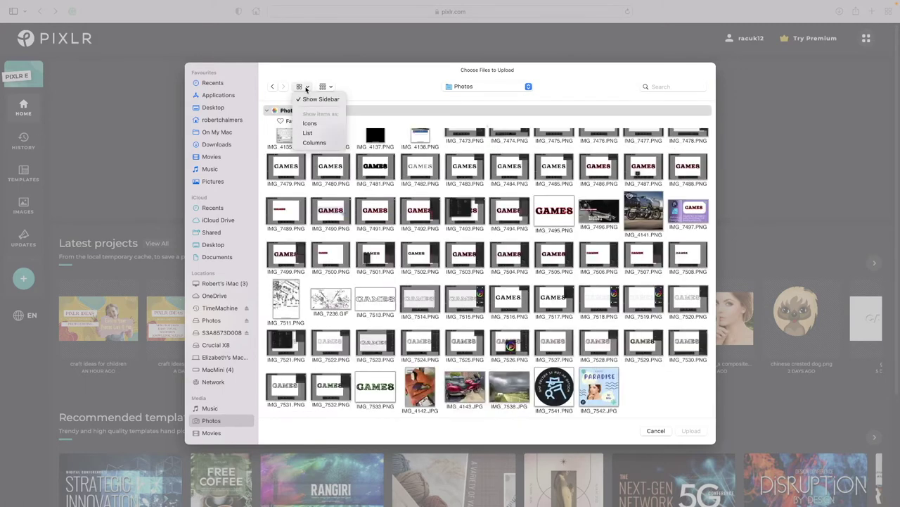
click(652, 404)
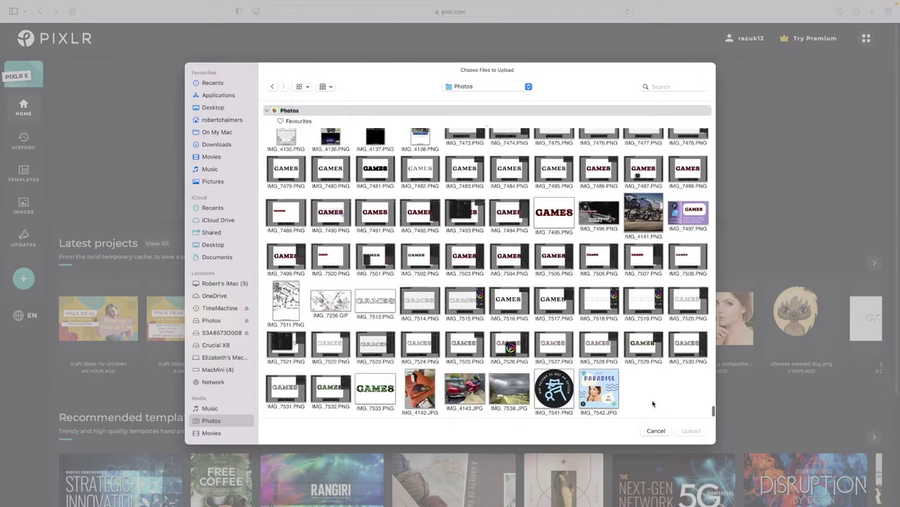
scroll(653, 404, up, 4)
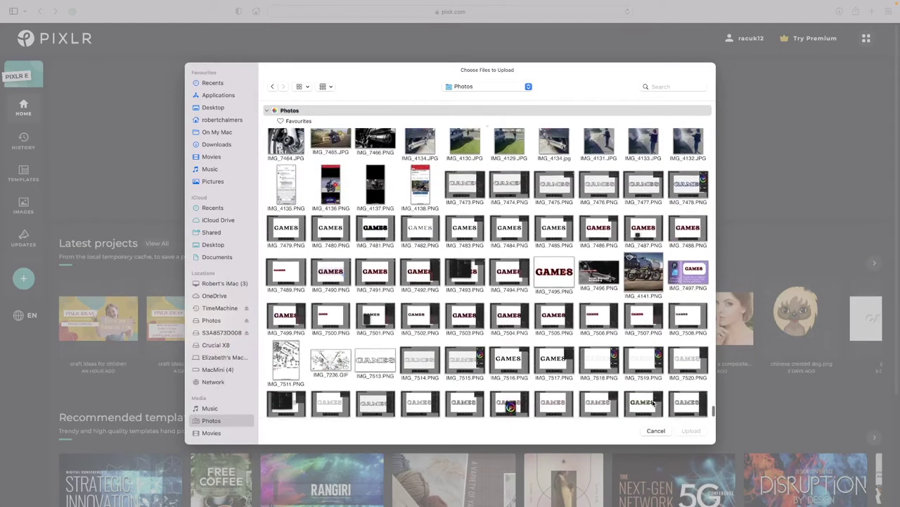
scroll(653, 403, up, 4)
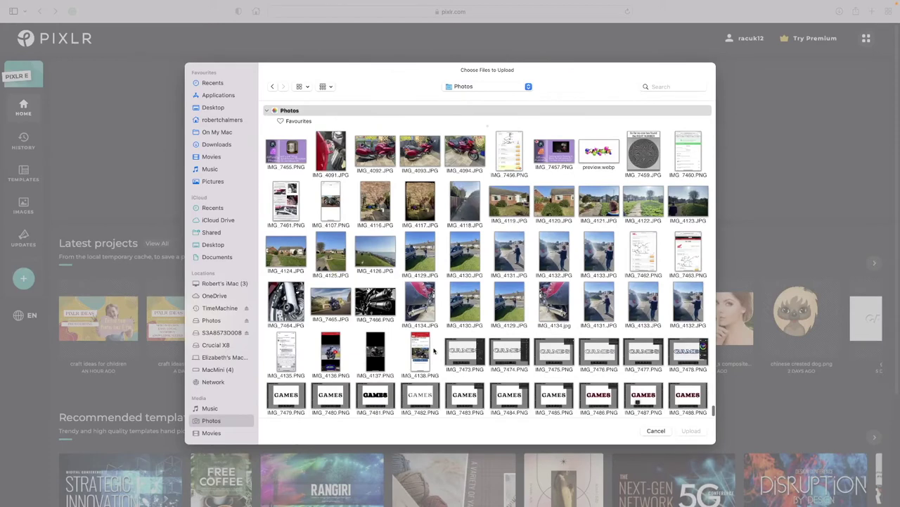
click(376, 256)
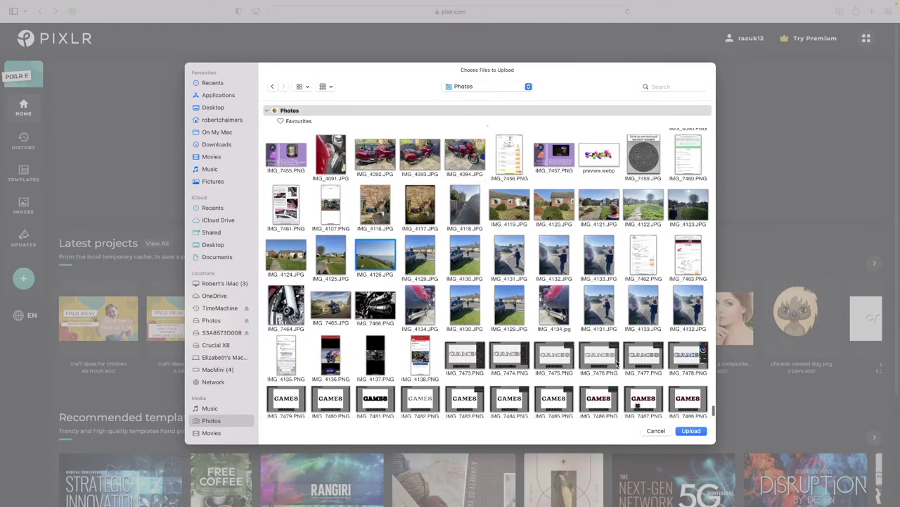
click(692, 432)
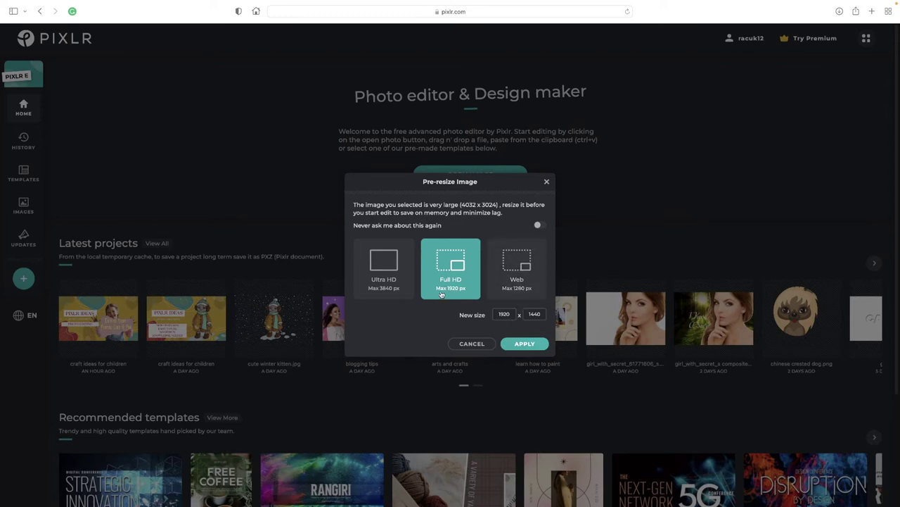
Step: Apply the Full HD 1920 x 1440 pre-resize and select the Heal tool
click(520, 344)
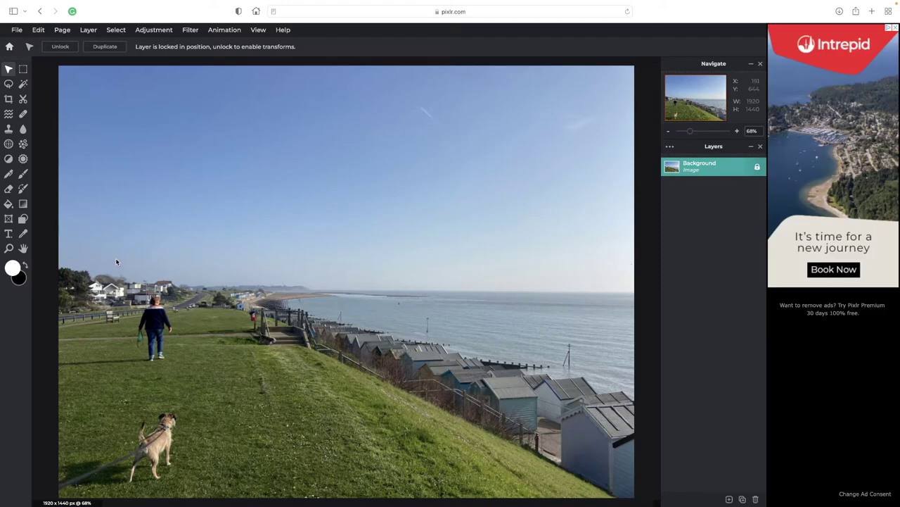
click(23, 115)
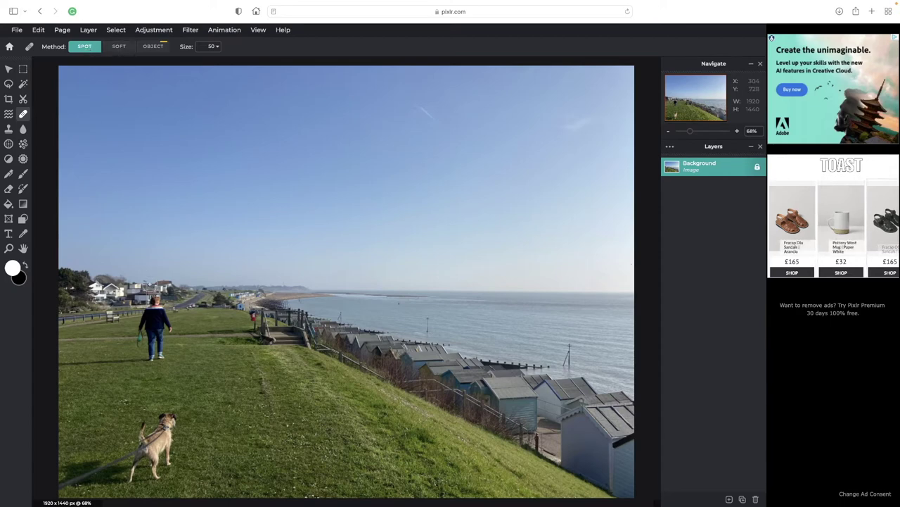
Step: Spot-heal the walker's feet and lower legs into the surrounding grass
click(162, 356)
click(162, 356)
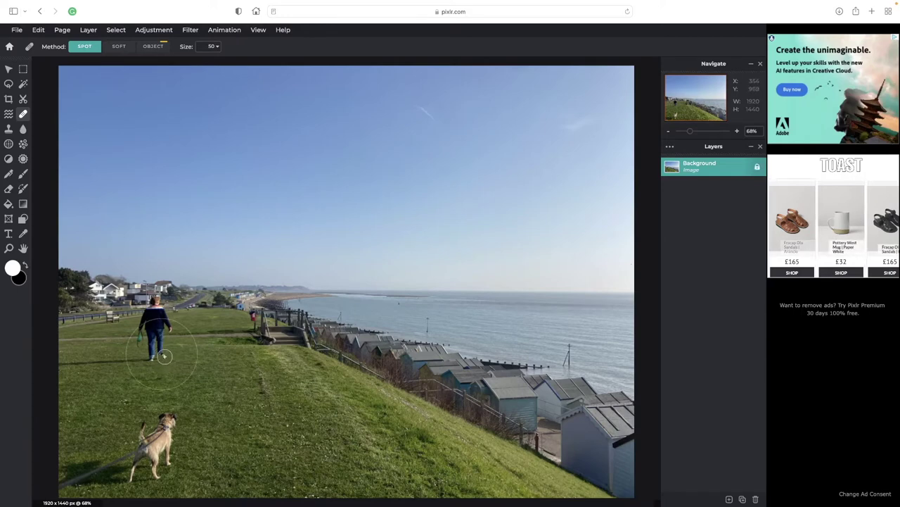
click(160, 349)
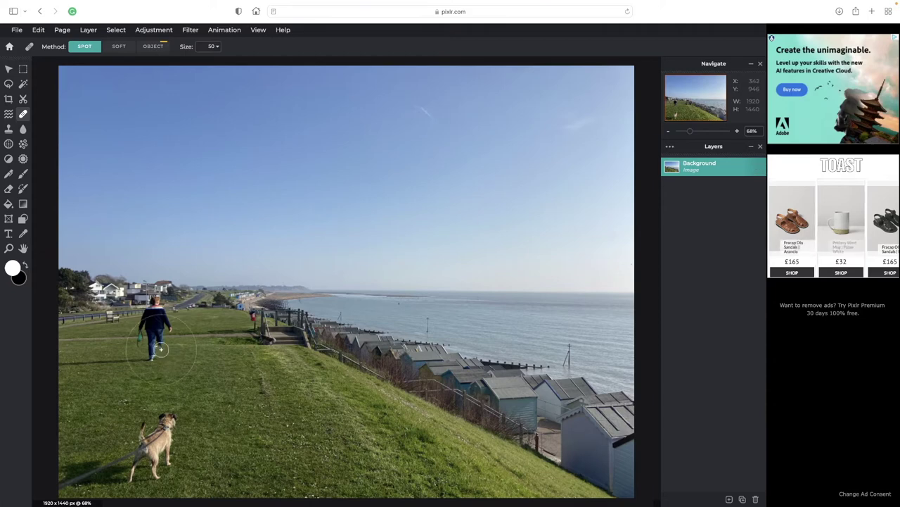
click(150, 358)
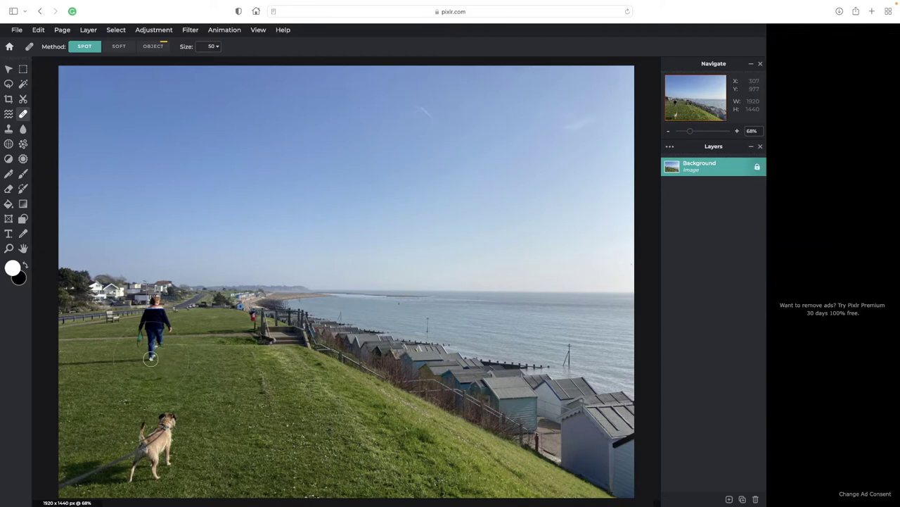
click(150, 347)
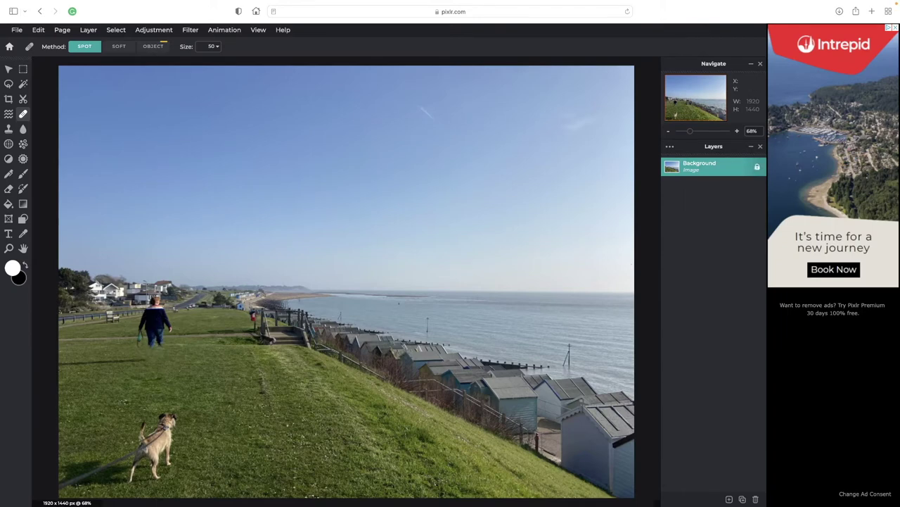
click(152, 353)
click(149, 344)
click(153, 349)
Step: Heal away the green item by his hand, his left side and his legs
click(137, 342)
click(140, 332)
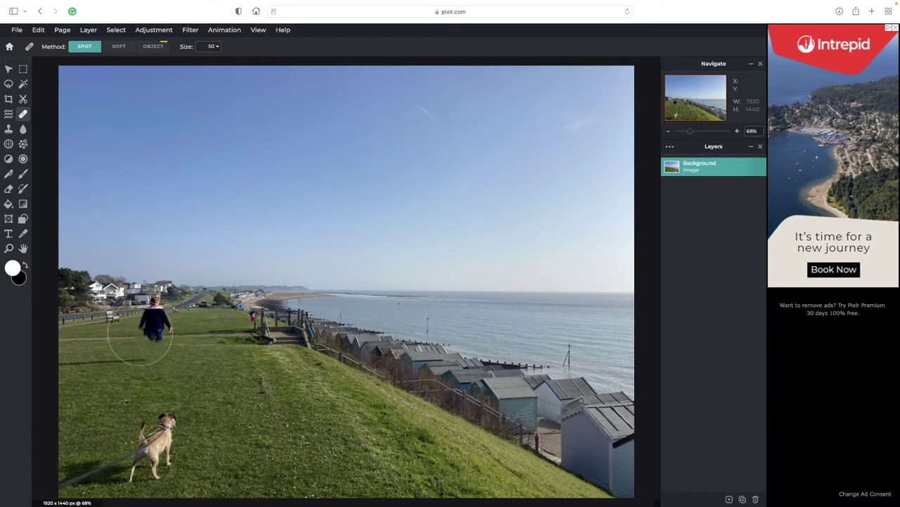
click(150, 339)
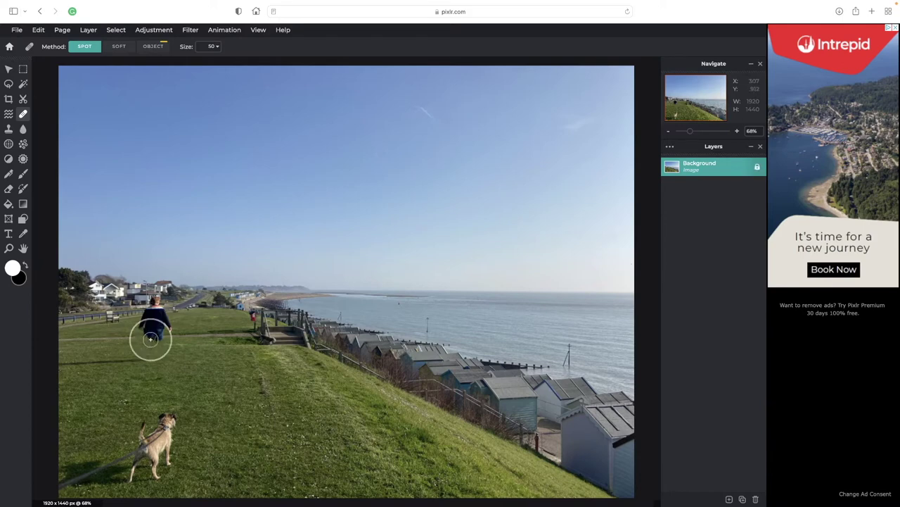
click(156, 340)
click(153, 339)
click(150, 332)
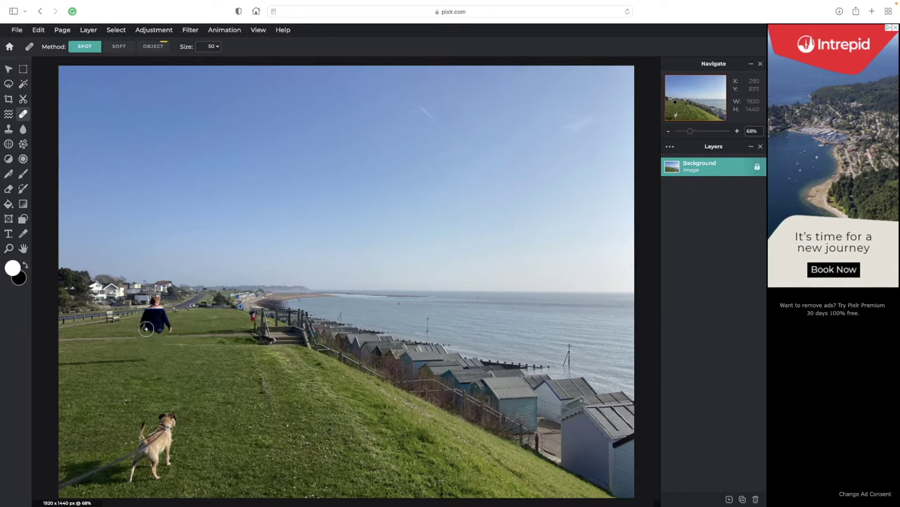
click(146, 327)
click(158, 327)
click(154, 328)
click(144, 323)
click(151, 323)
Step: Heal the rest of the walker's body and touch up the leftover dark traces
click(157, 324)
click(164, 323)
click(168, 323)
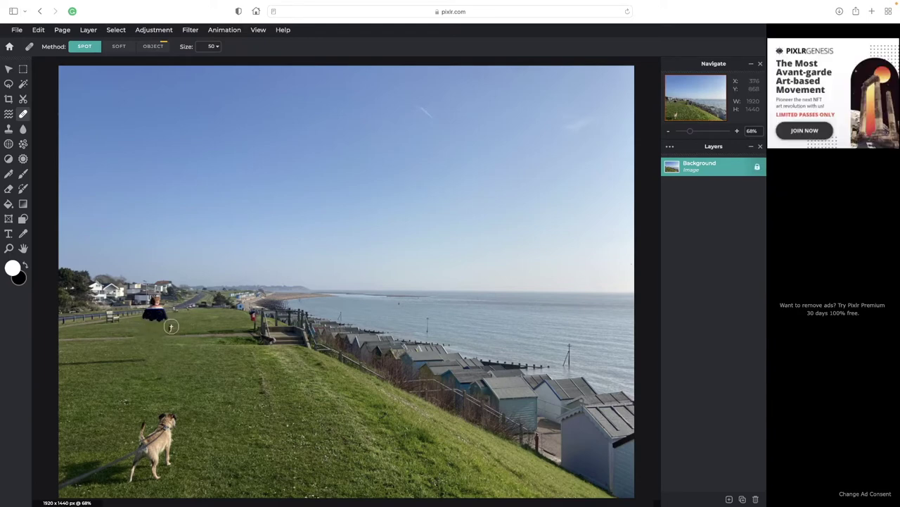
click(170, 326)
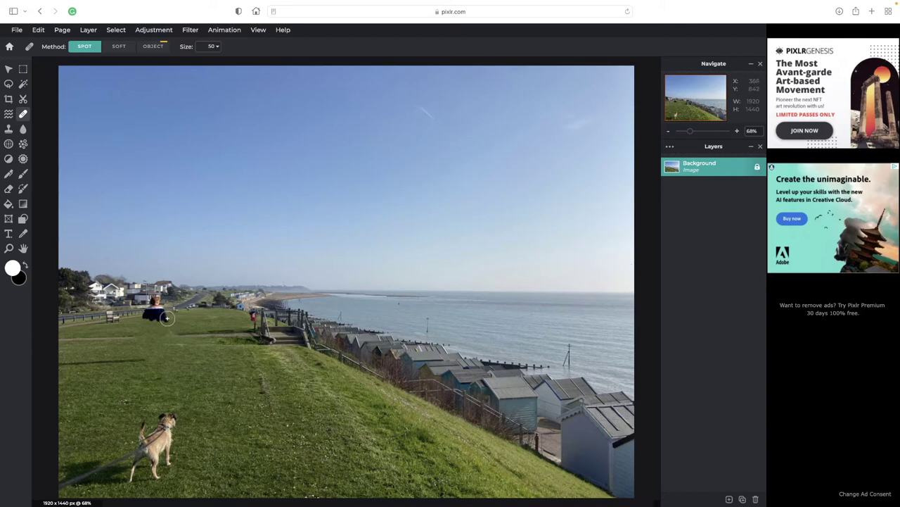
click(166, 318)
click(163, 314)
click(155, 313)
click(150, 316)
click(160, 319)
click(145, 310)
Step: Reduce the Heal brush size from 50 to 26
click(216, 47)
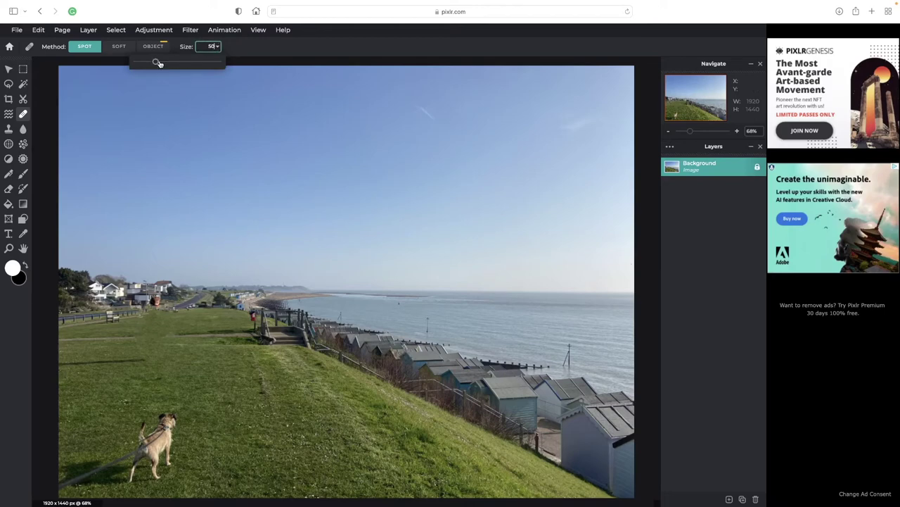
drag(157, 62, 147, 64)
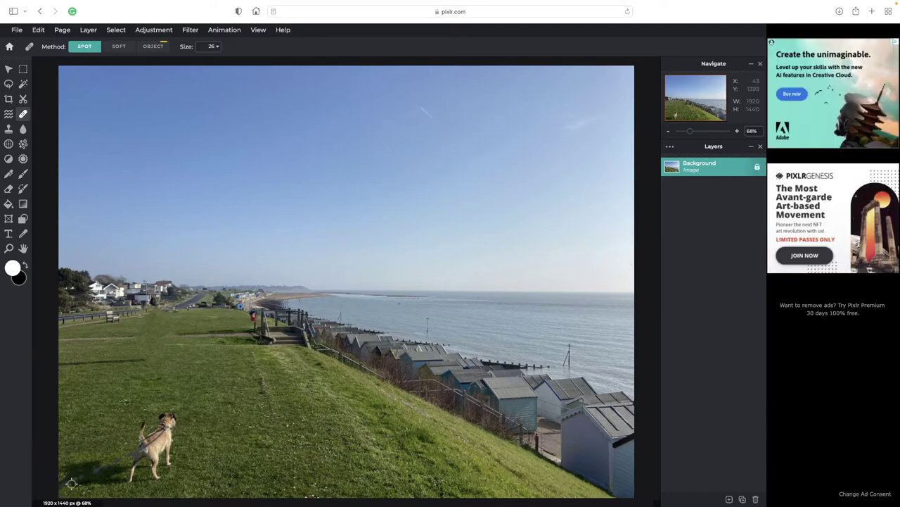
Step: Heal the shadows beside the dog and in the bottom-left corner
click(74, 482)
click(82, 477)
click(98, 482)
click(96, 469)
click(73, 478)
click(64, 483)
click(60, 485)
Step: Heal the dark shadow streak running across the grass
click(142, 358)
click(139, 359)
click(131, 359)
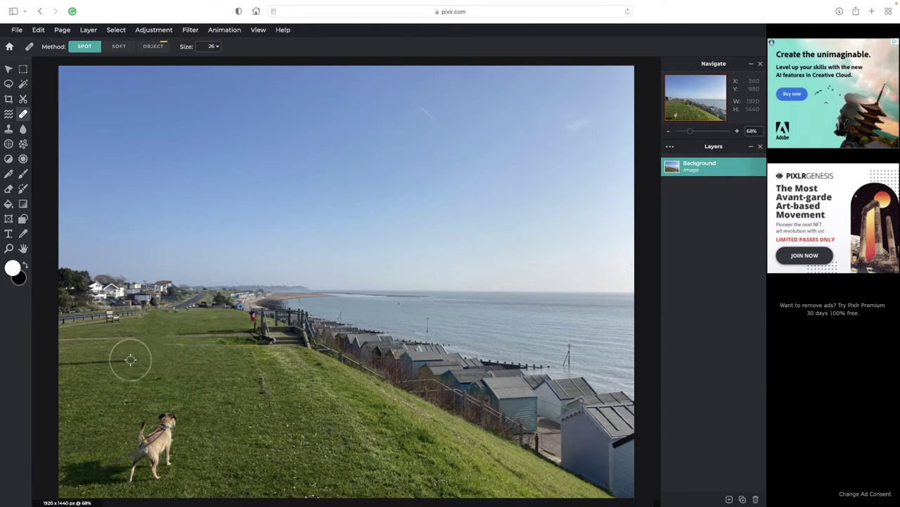
click(130, 360)
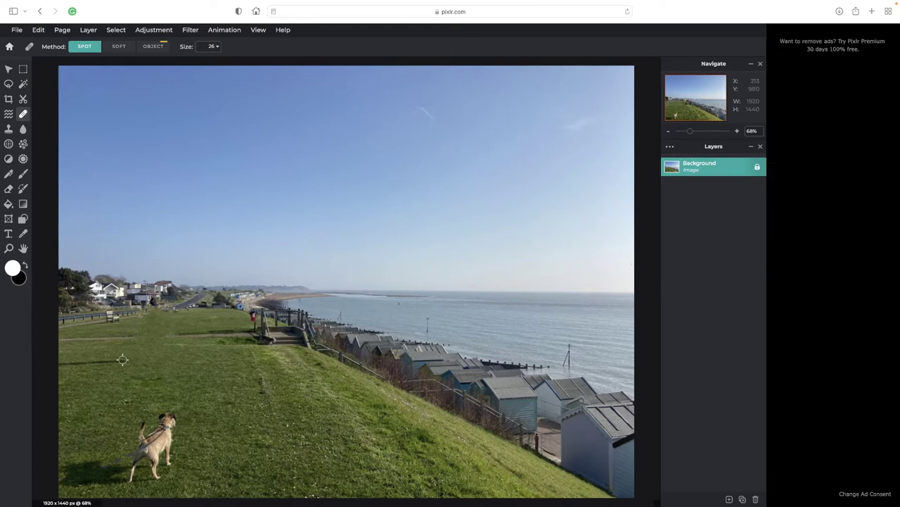
click(124, 362)
click(118, 361)
click(111, 360)
click(103, 362)
click(95, 362)
click(101, 362)
click(93, 362)
click(85, 362)
Step: Finish healing the streak to the left edge and one remaining shadow spot
click(78, 362)
click(75, 364)
click(70, 364)
click(66, 363)
click(61, 364)
click(167, 342)
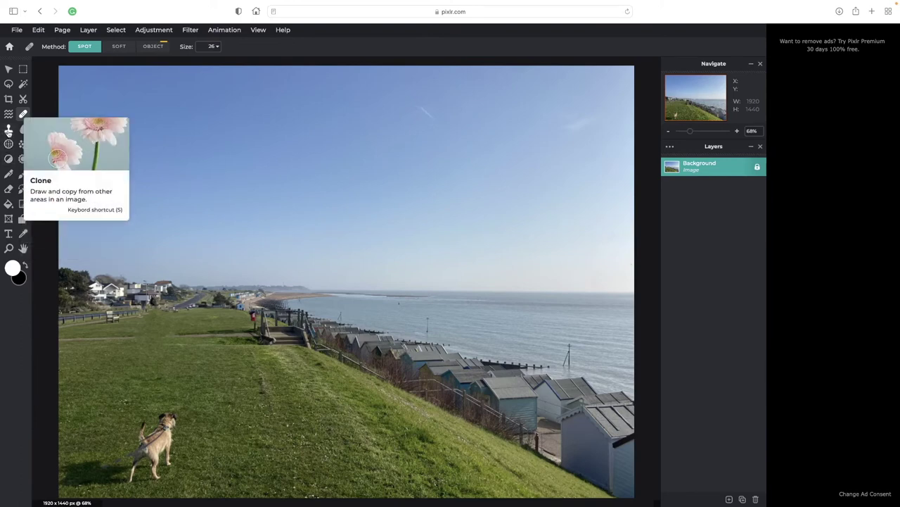
Step: Switch from the healing brush to the Clone Stamp tool
click(8, 131)
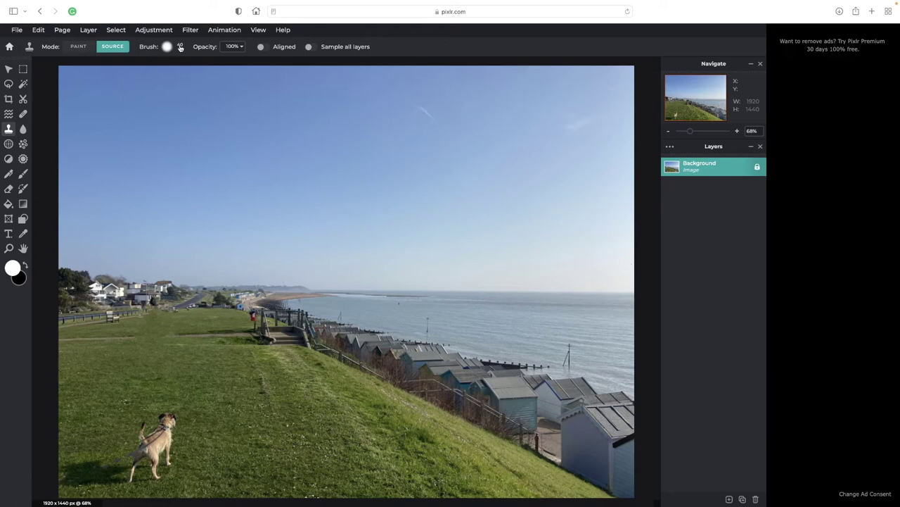
Step: Shrink the clone brush from 40 px to 15 px
click(180, 47)
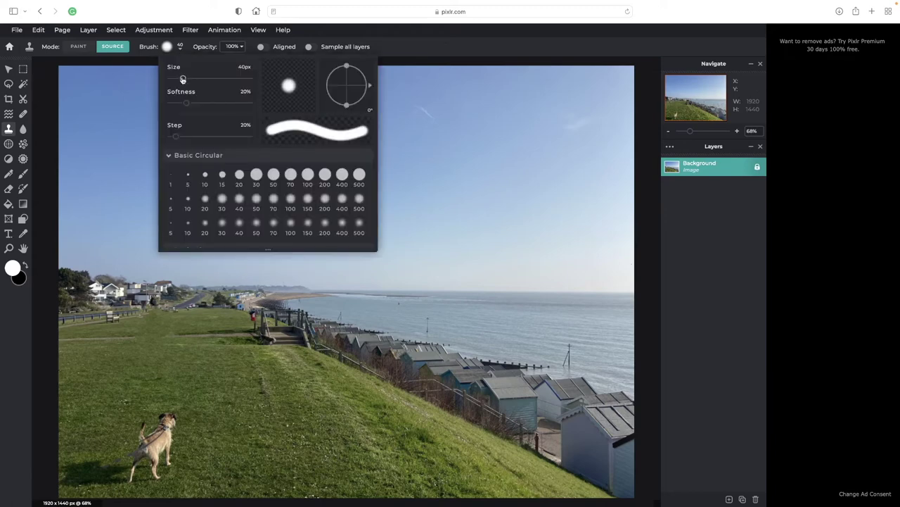
drag(184, 80, 176, 80)
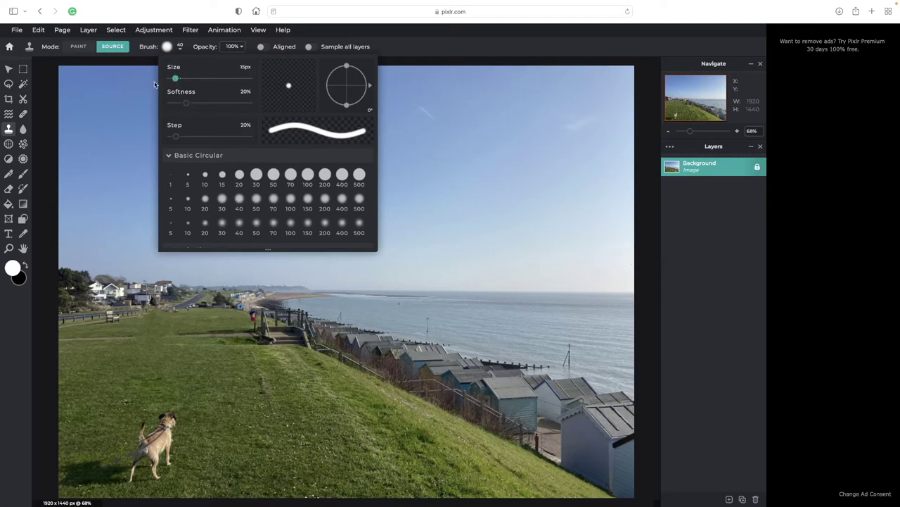
click(148, 48)
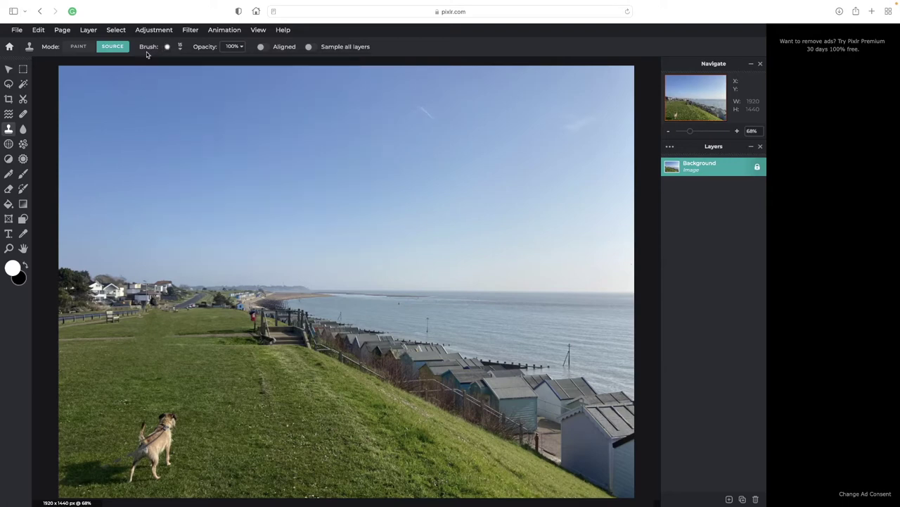
Step: Clone clean grass over the leftover patch by the path and the figure near the bench
click(187, 335)
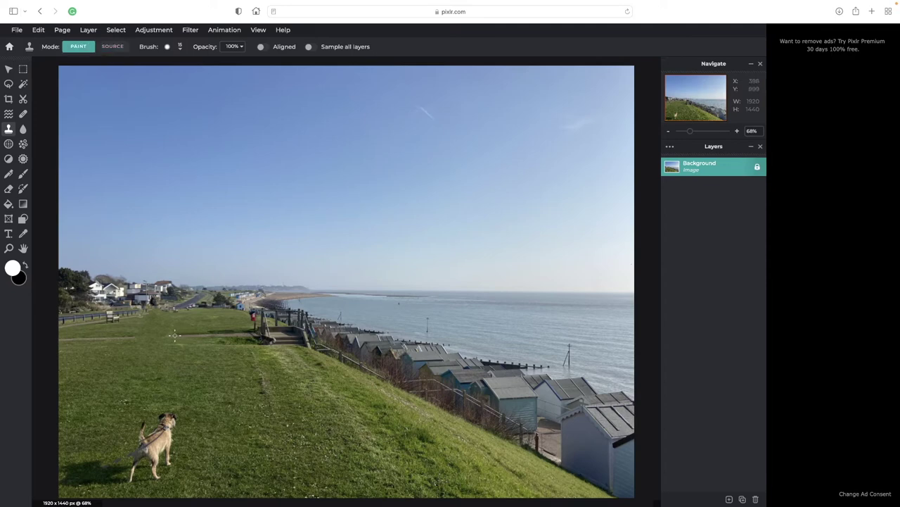
drag(175, 336, 129, 335)
click(113, 47)
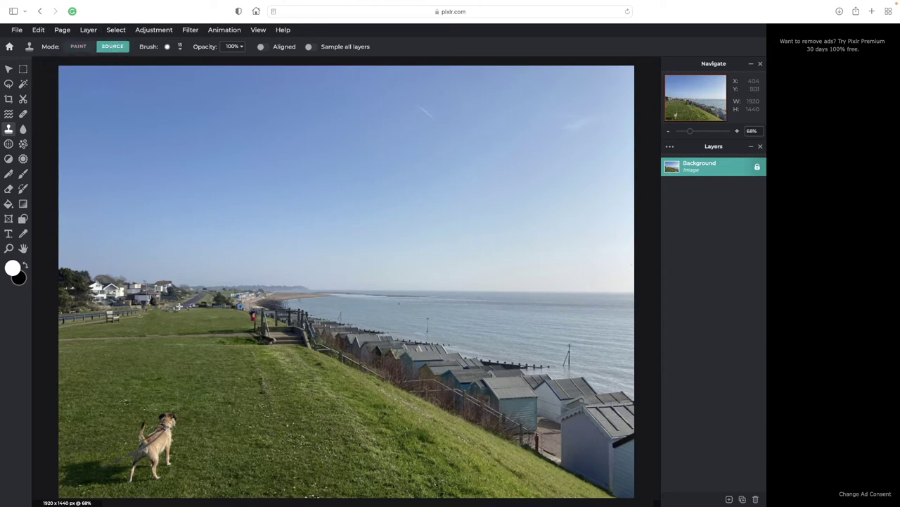
click(180, 306)
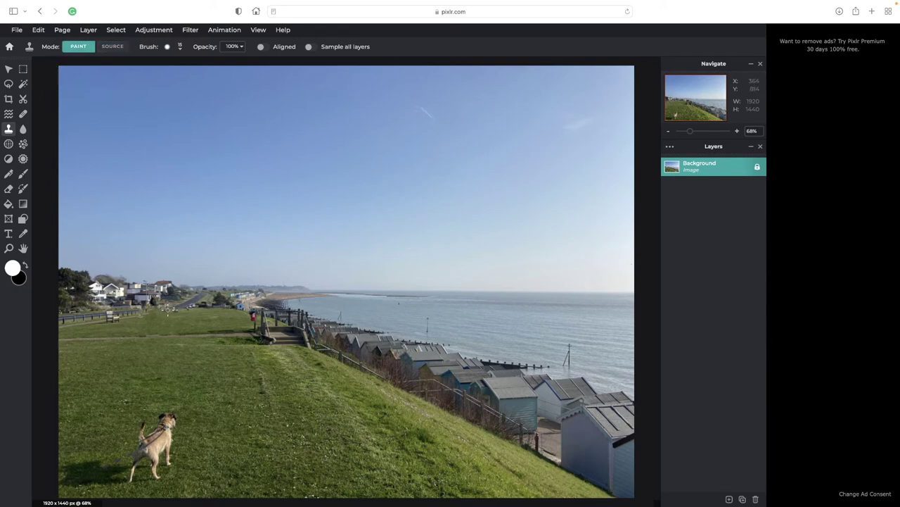
click(163, 308)
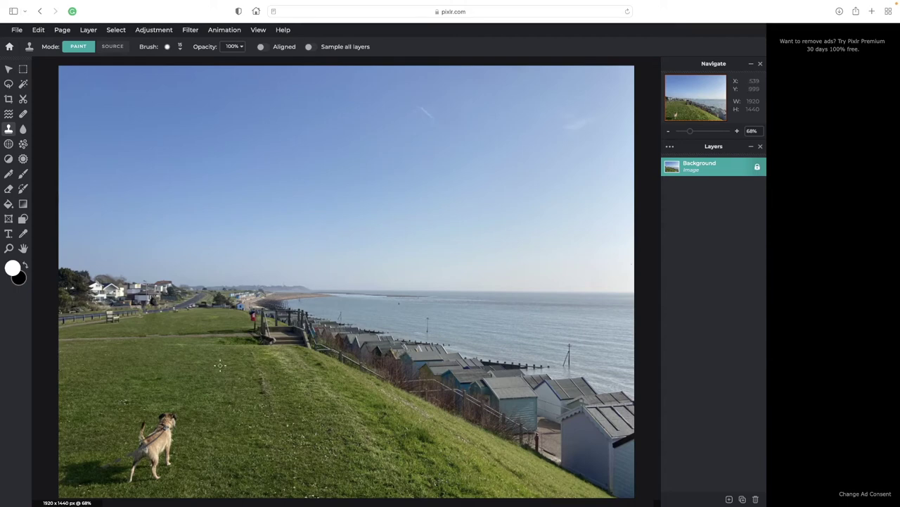
Step: Switch the Clone tool back to Paint mode
click(111, 47)
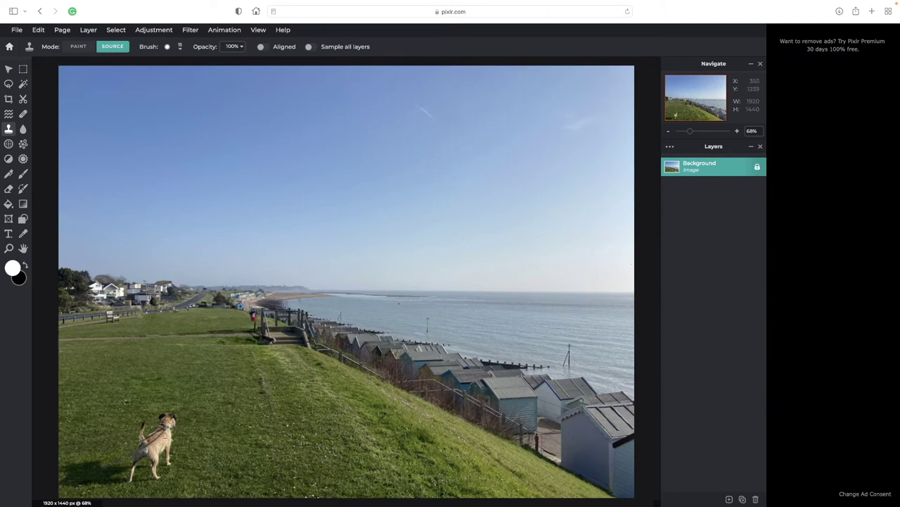
key(shift)
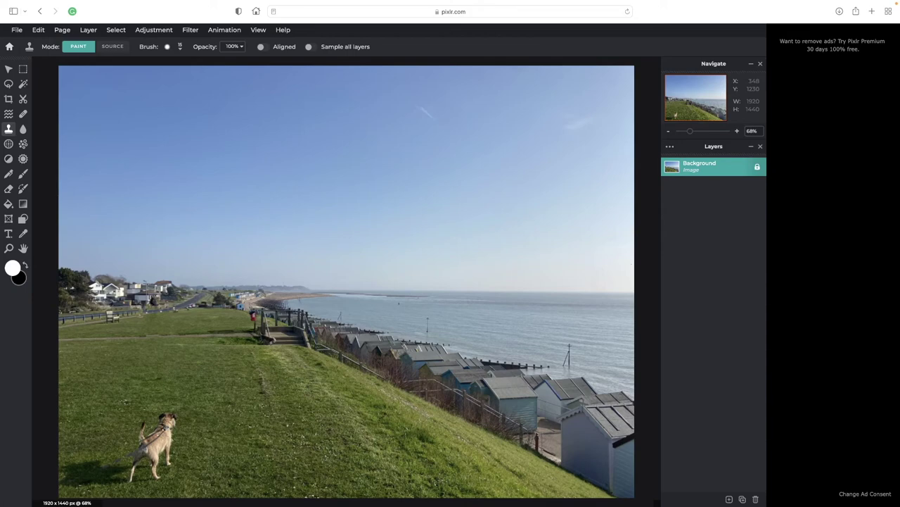
click(83, 66)
Step: Zoom the photo in to 90% and pan left to the path and beach huts
click(259, 32)
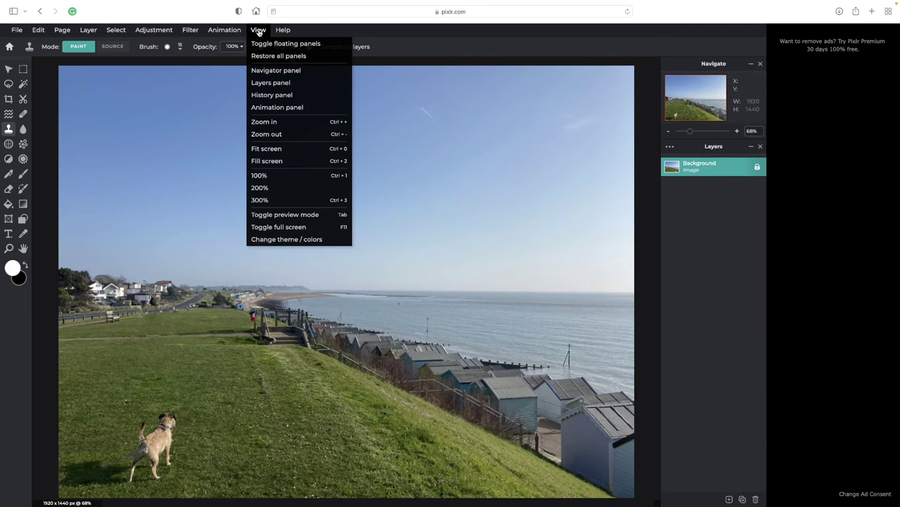
click(274, 123)
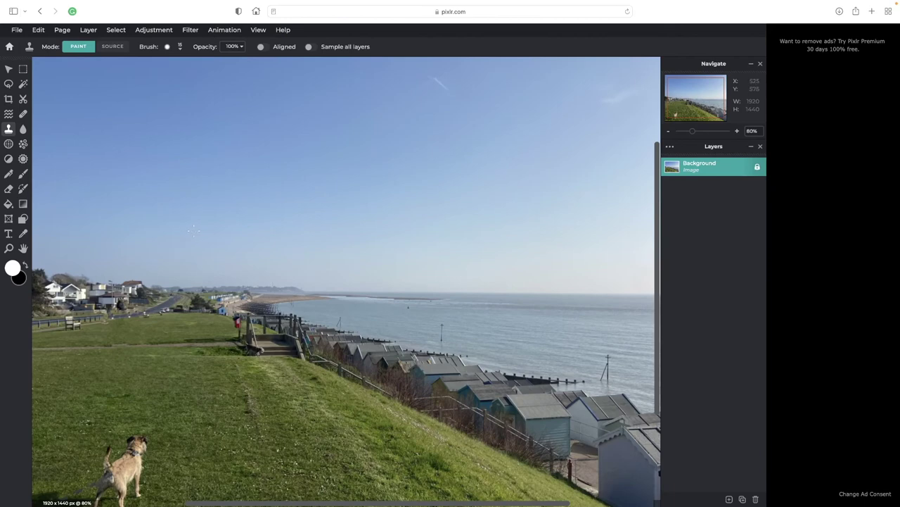
key(ctrl+plus)
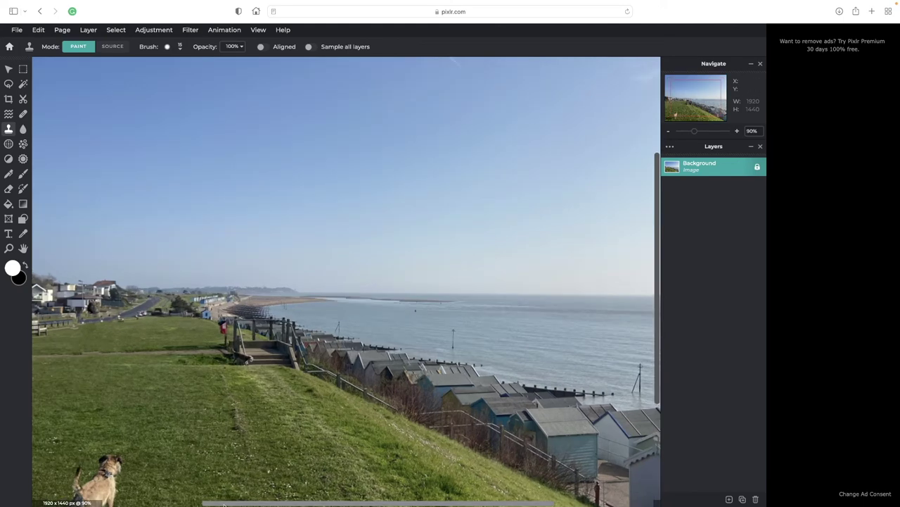
drag(224, 504, 151, 501)
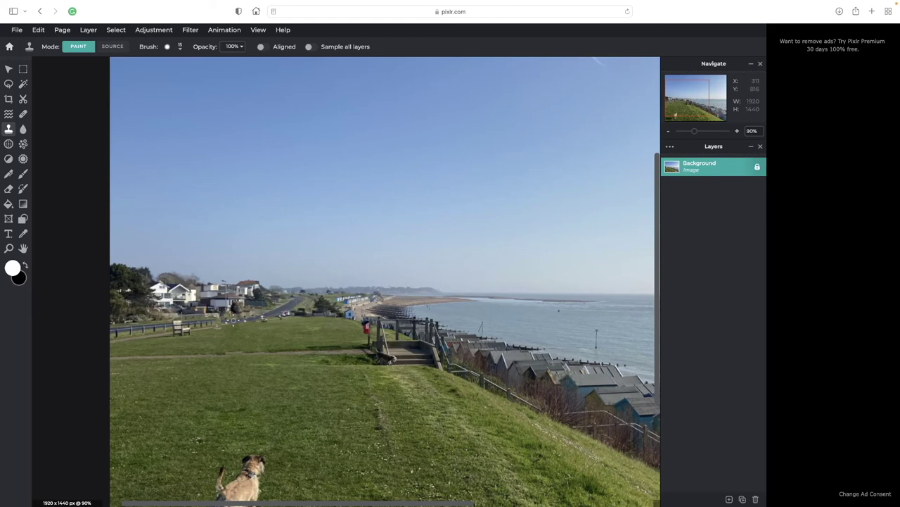
Step: Switch the Clone Stamp to SOURCE and sample a source point on the photo
click(108, 48)
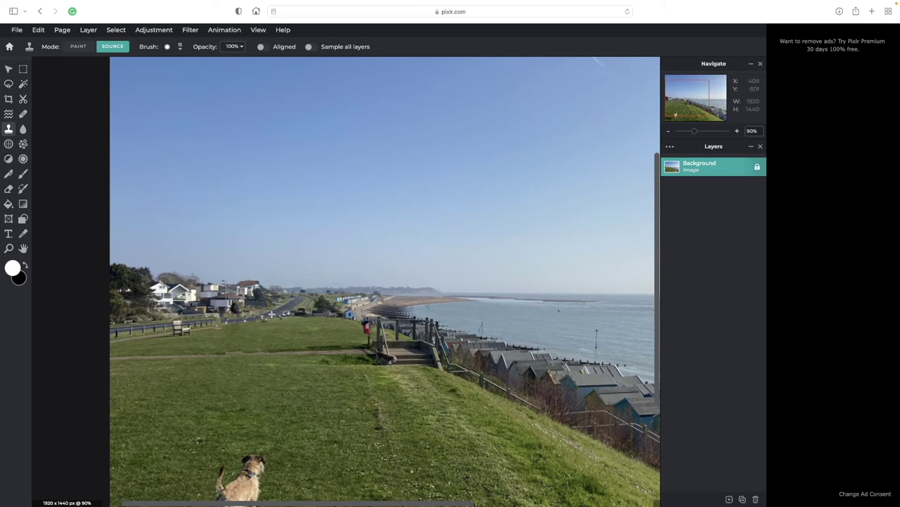
click(272, 314)
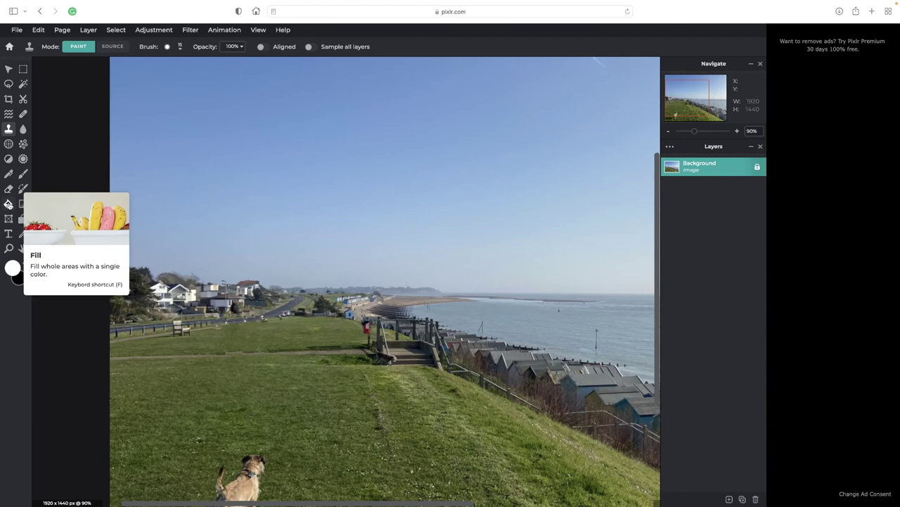
click(10, 47)
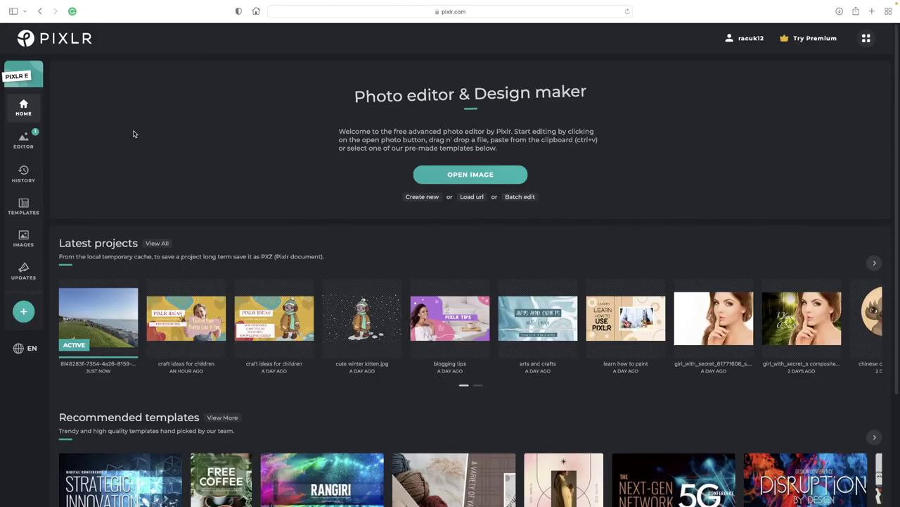
mouse_move(114, 316)
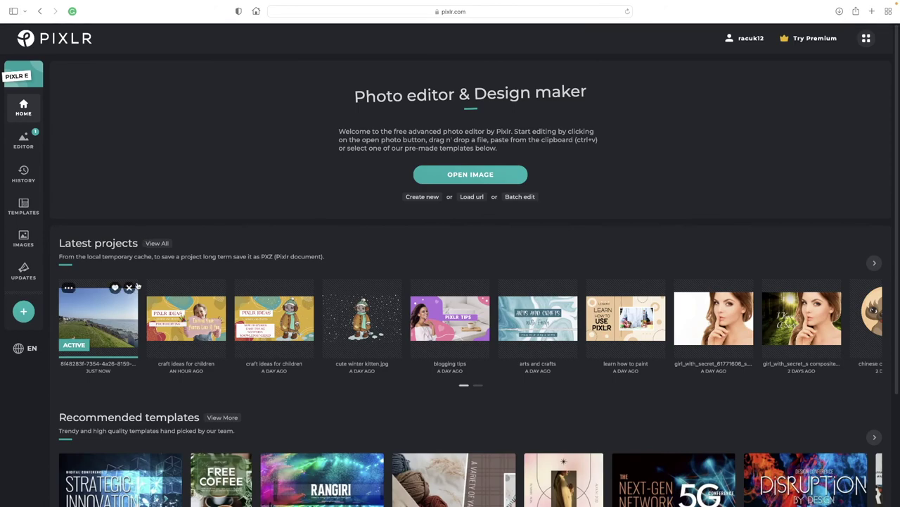
click(115, 316)
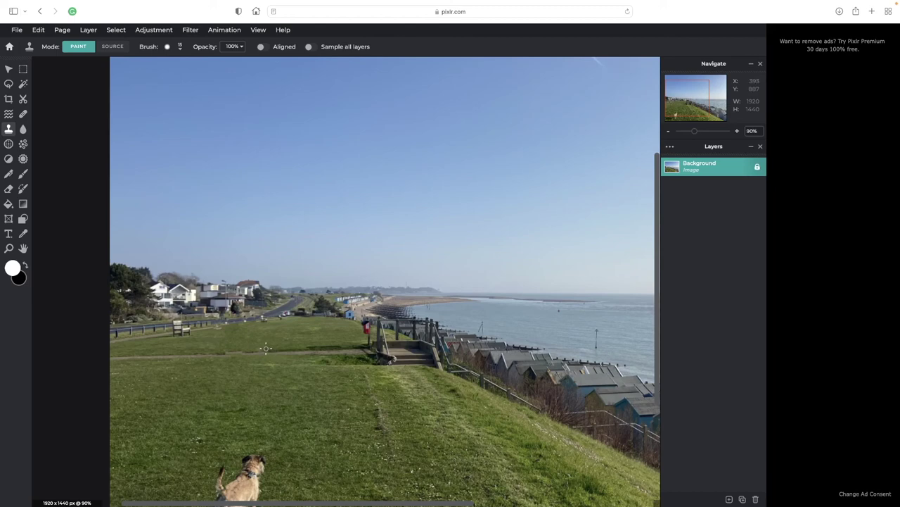
Step: Unlock the Background layer and zoom out to 70% to fit the whole photo
click(757, 169)
key(super+minus)
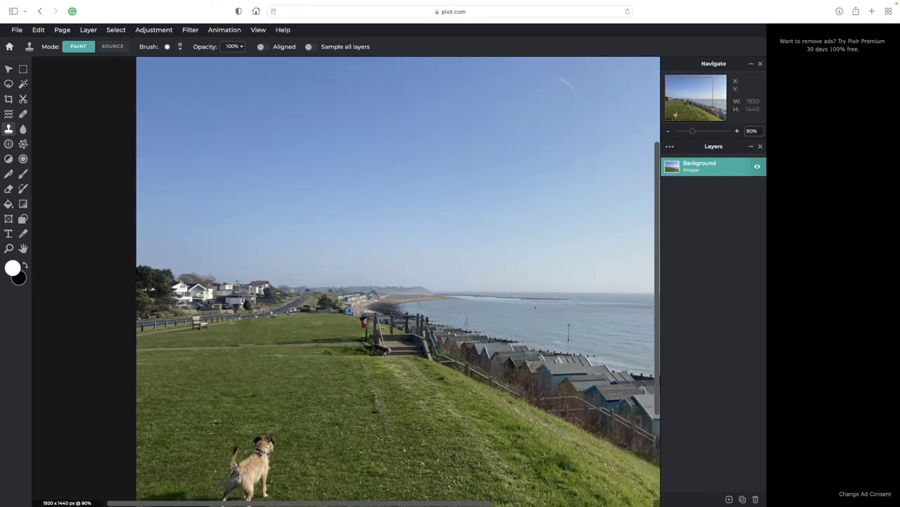
key(super+minus)
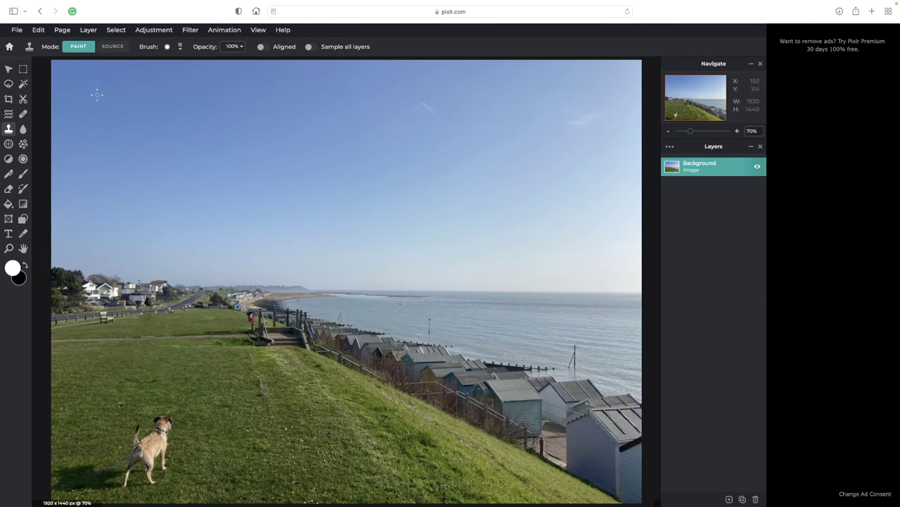
Step: Start a PNG save and replace the default file name with 'Dog On The Headland'
click(20, 32)
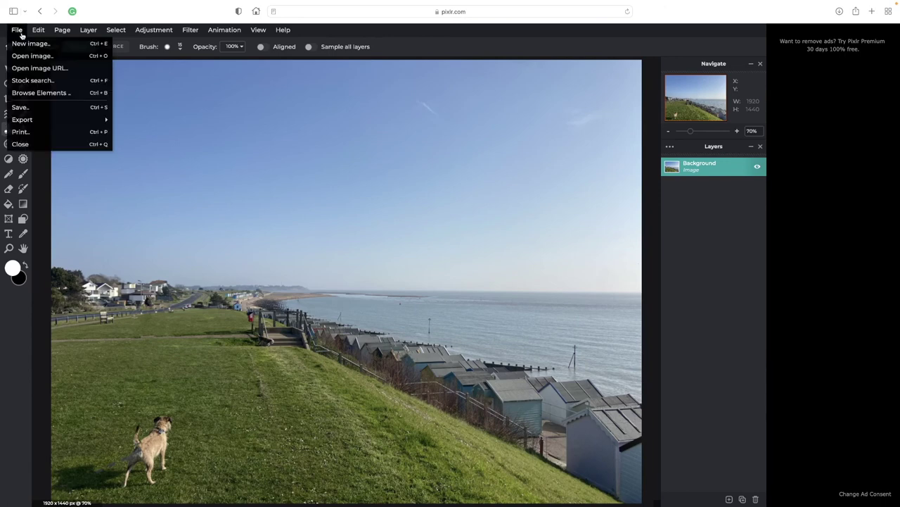
click(38, 109)
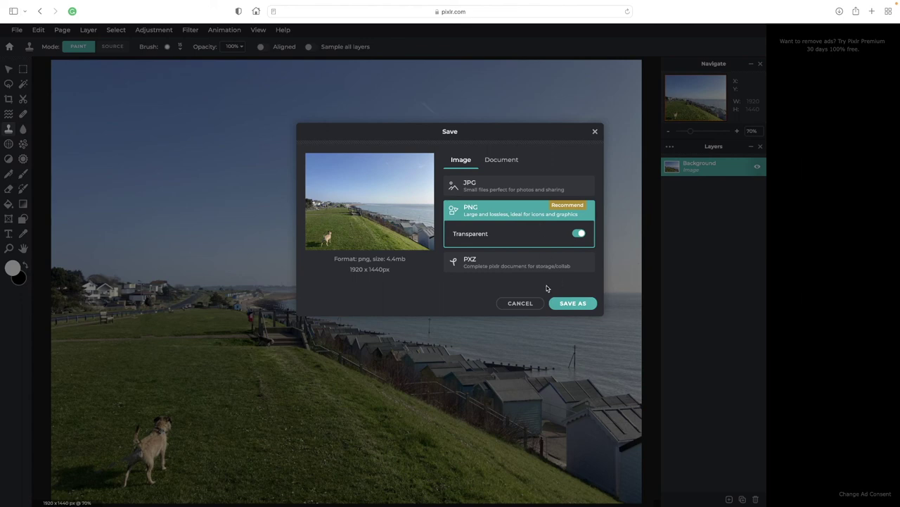
click(565, 304)
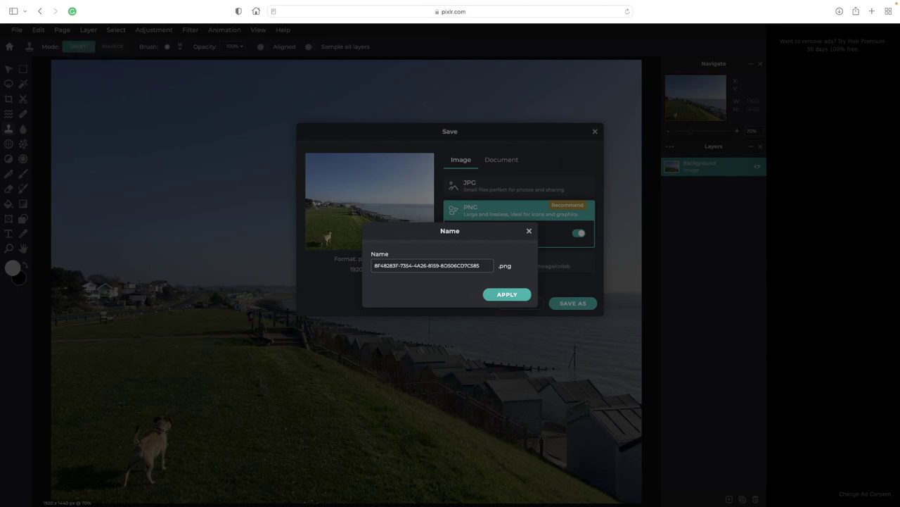
click(482, 266)
drag(482, 266, 369, 266)
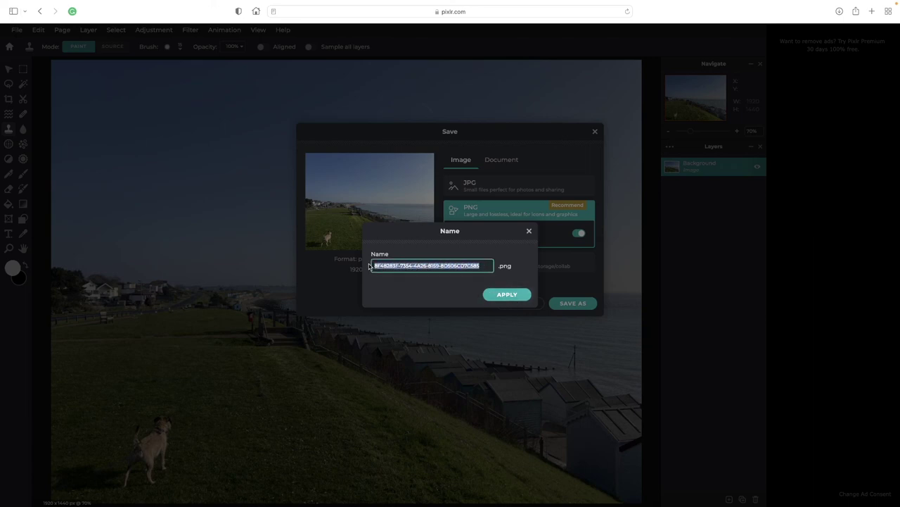
text(D)
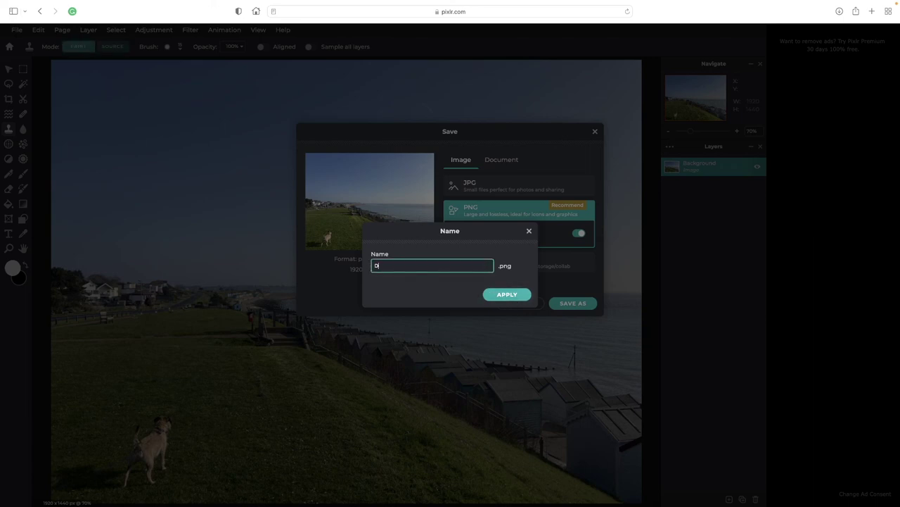
text(og On The Headland)
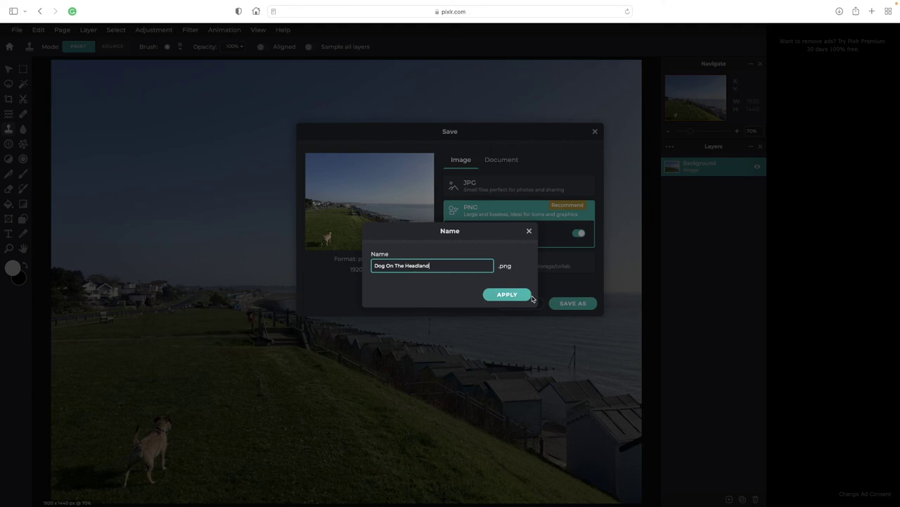
Step: Confirm the PNG save, dismiss the ad, and close the photo to return home
click(509, 296)
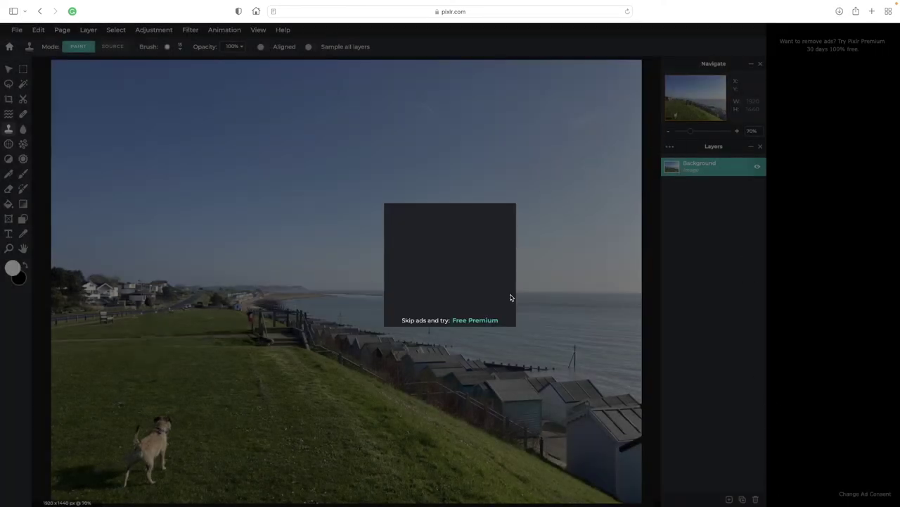
click(511, 201)
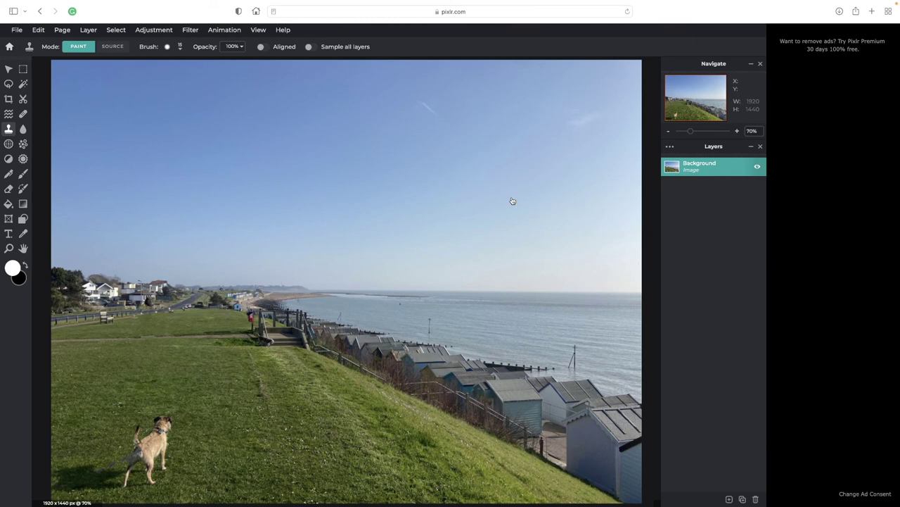
click(16, 29)
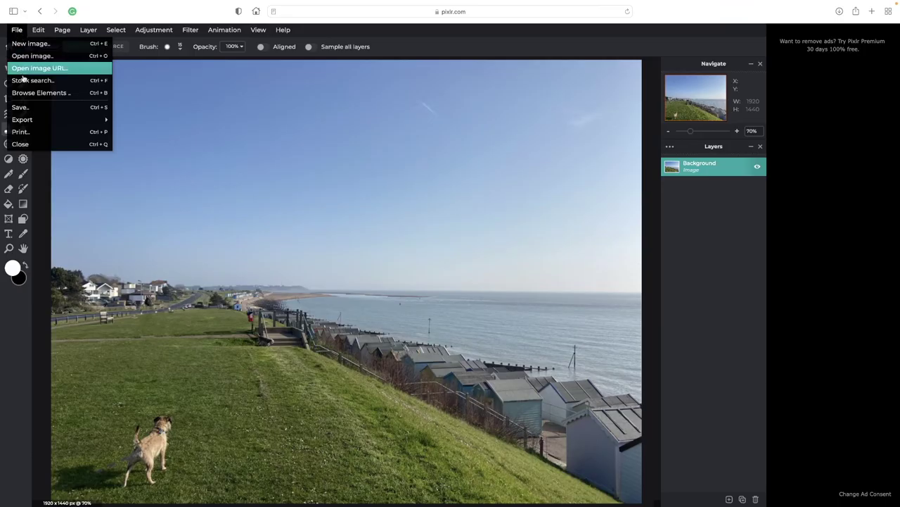
click(26, 147)
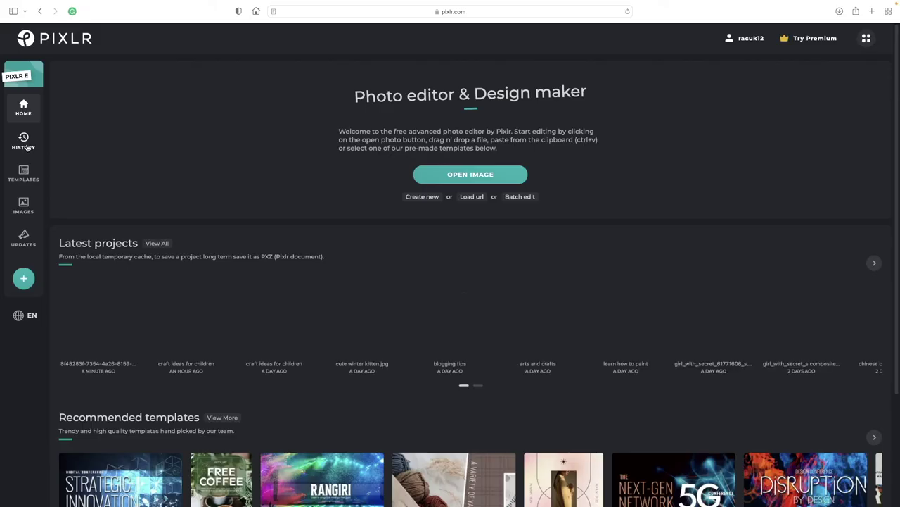